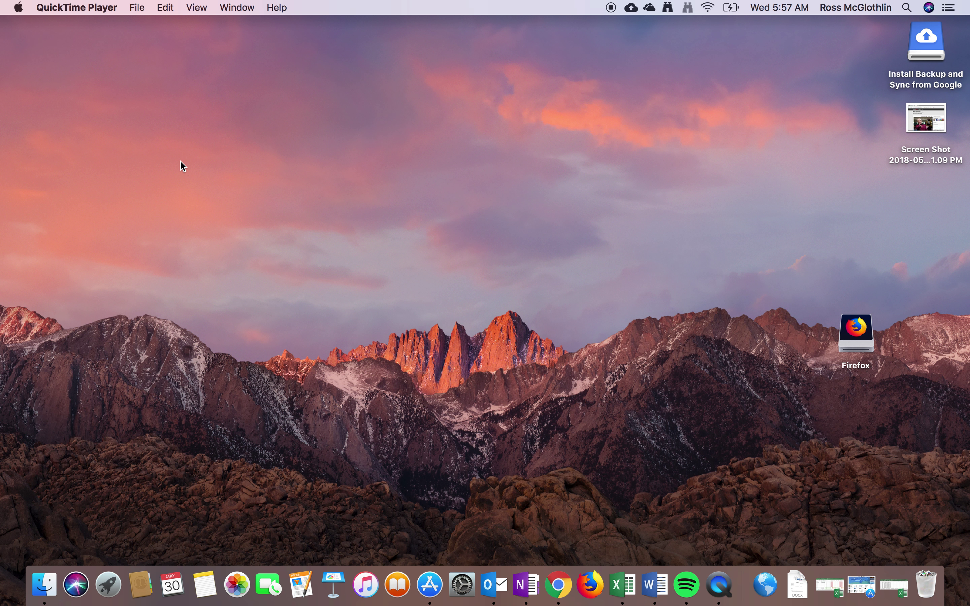
Switch from the desktop to the full-screen Spearman lab (1) workbook
key(ctrl+Right)
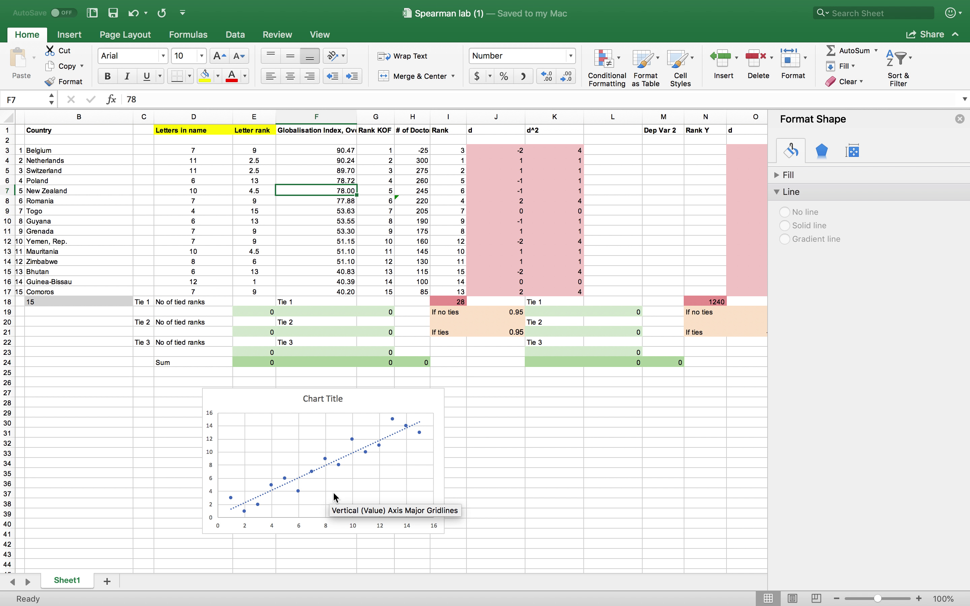
mouse_move(358, 444)
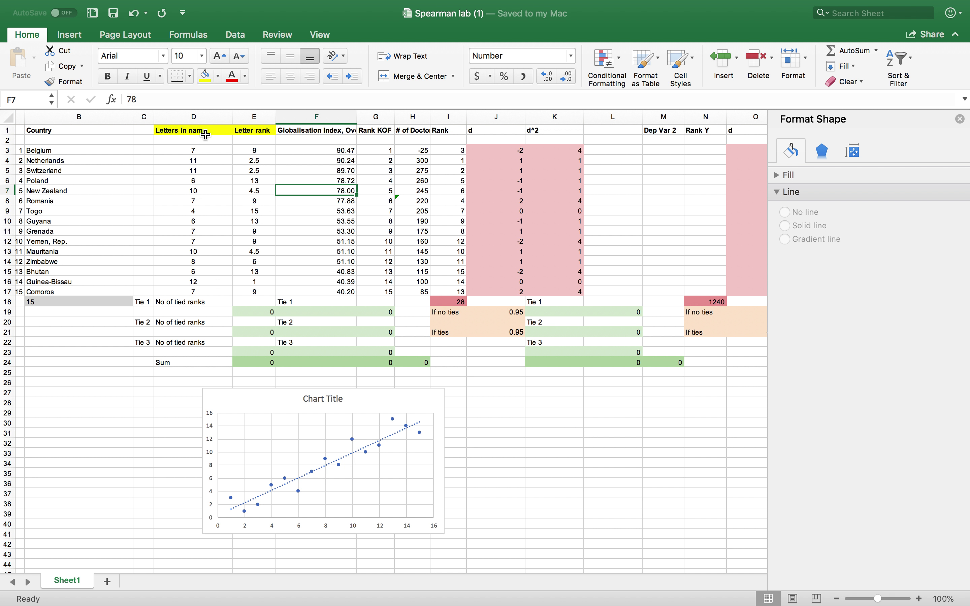
key(ctrl+Right)
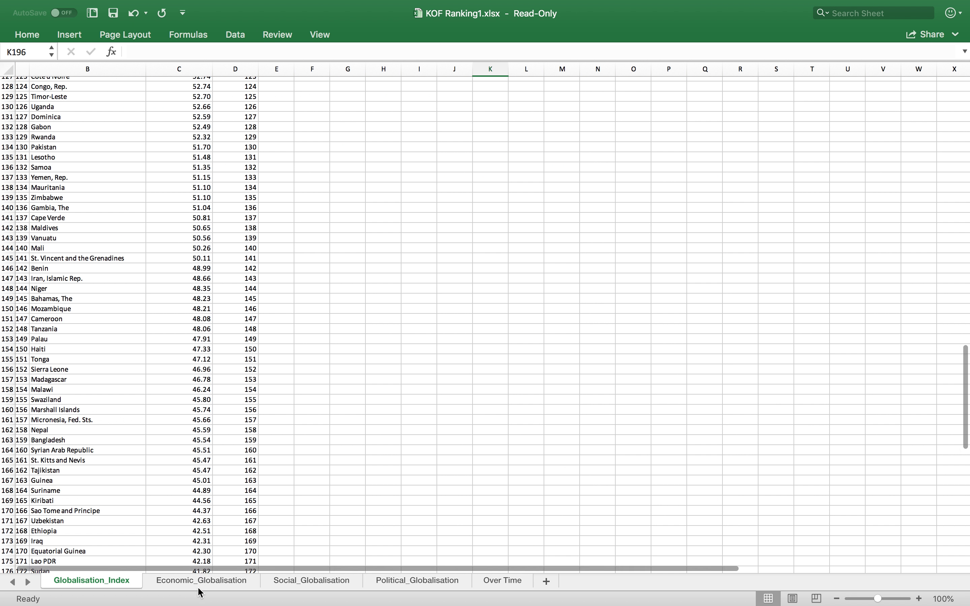
click(205, 584)
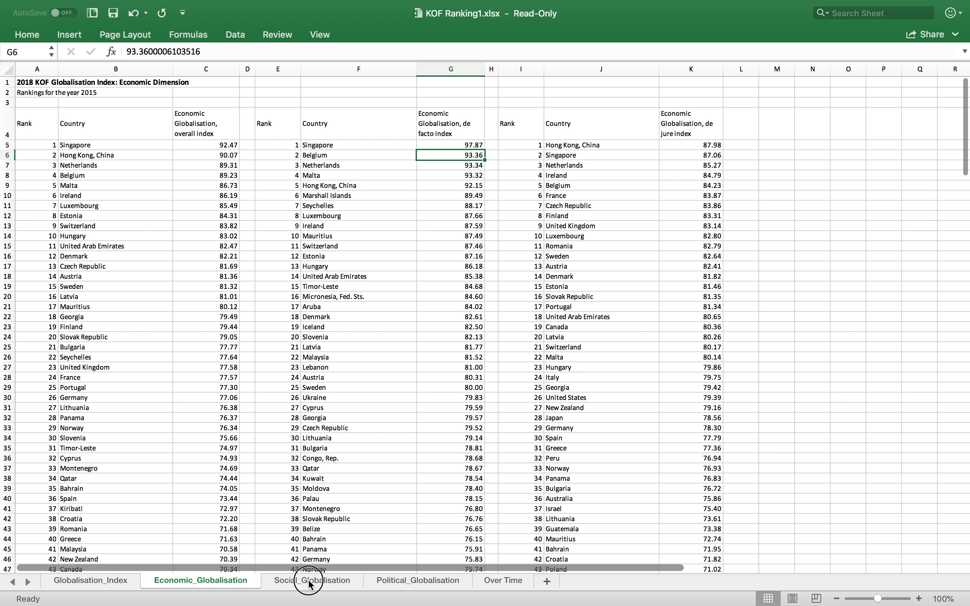
click(311, 582)
click(407, 587)
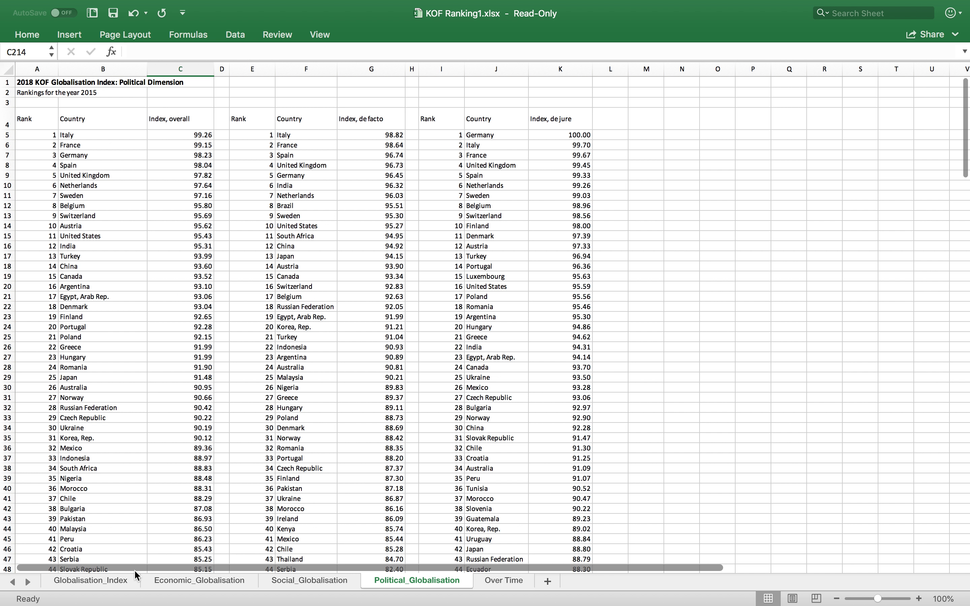
key(ctrl+Left)
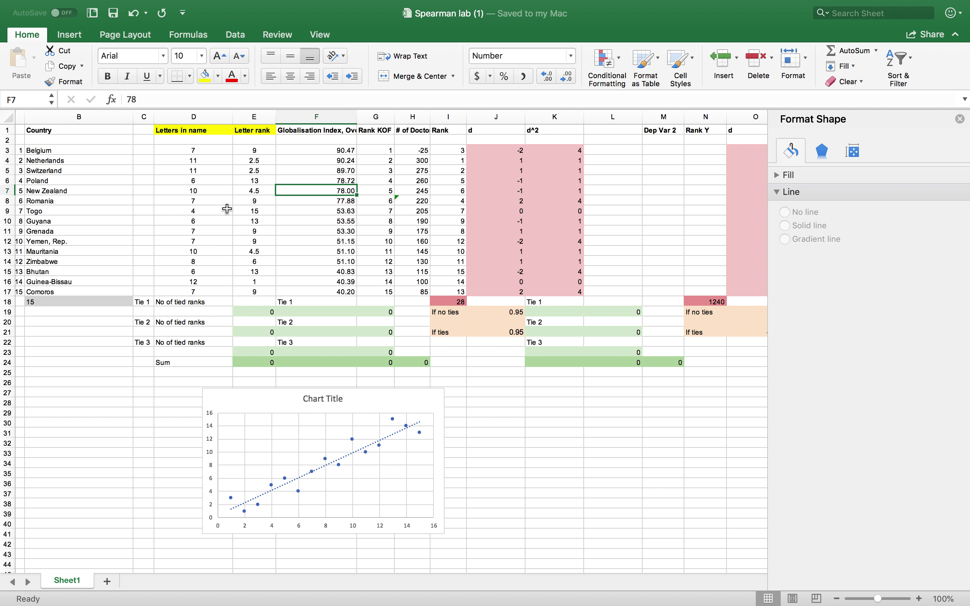
Change J3's d formula to =E3-I3, giving d of 6, d² of 36 and rho 0.89
click(516, 152)
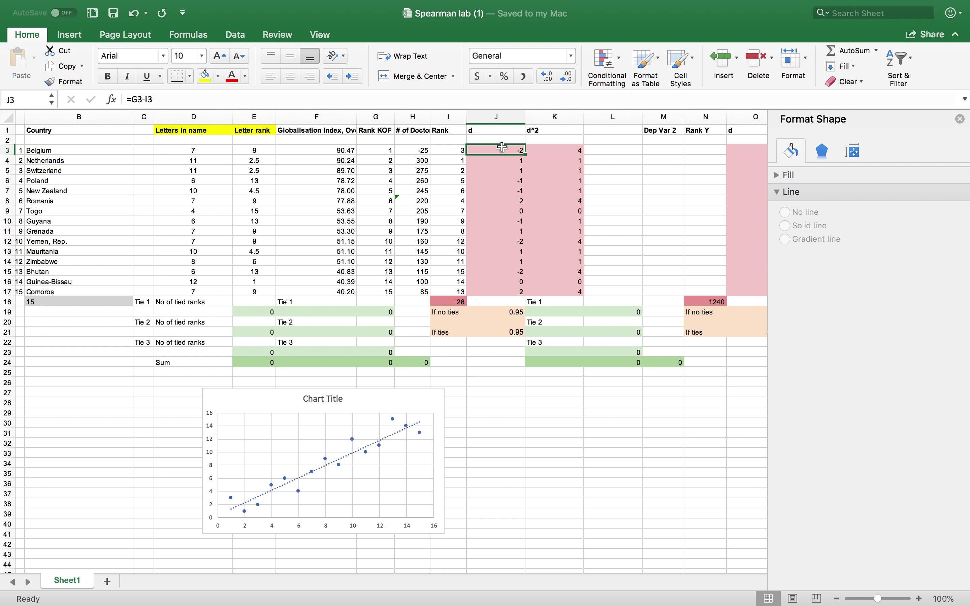
double_click(505, 151)
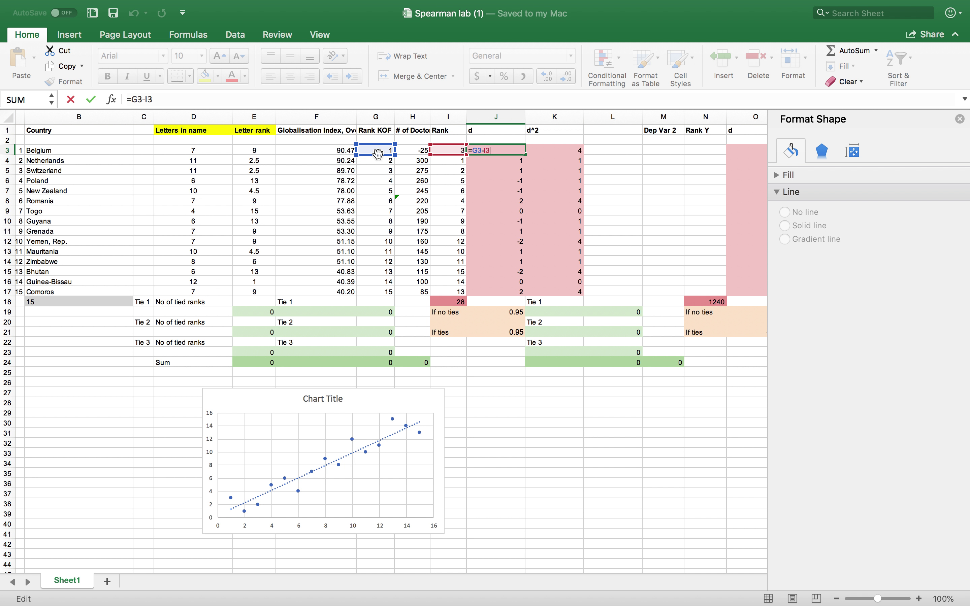
drag(378, 154, 261, 152)
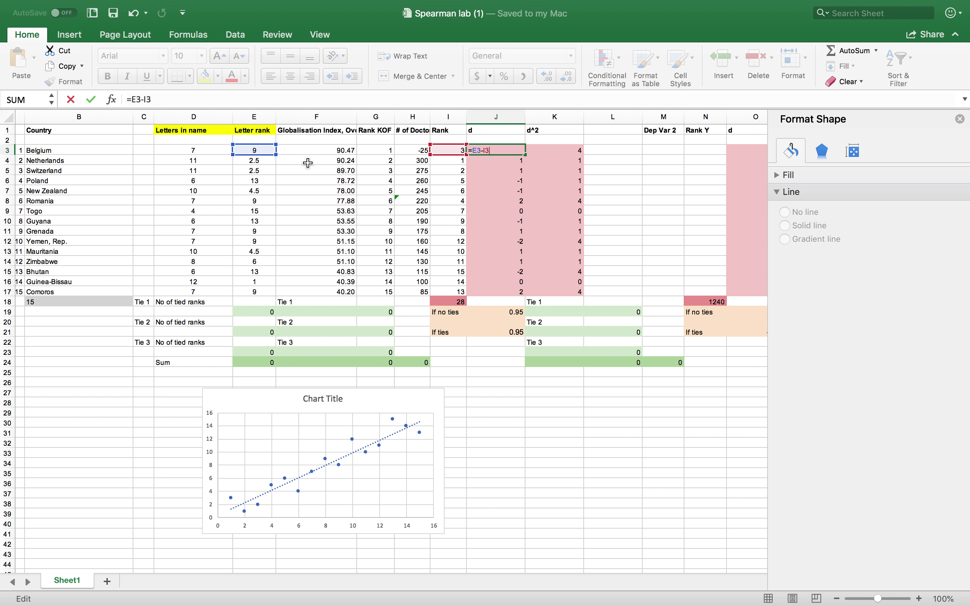
key(Return)
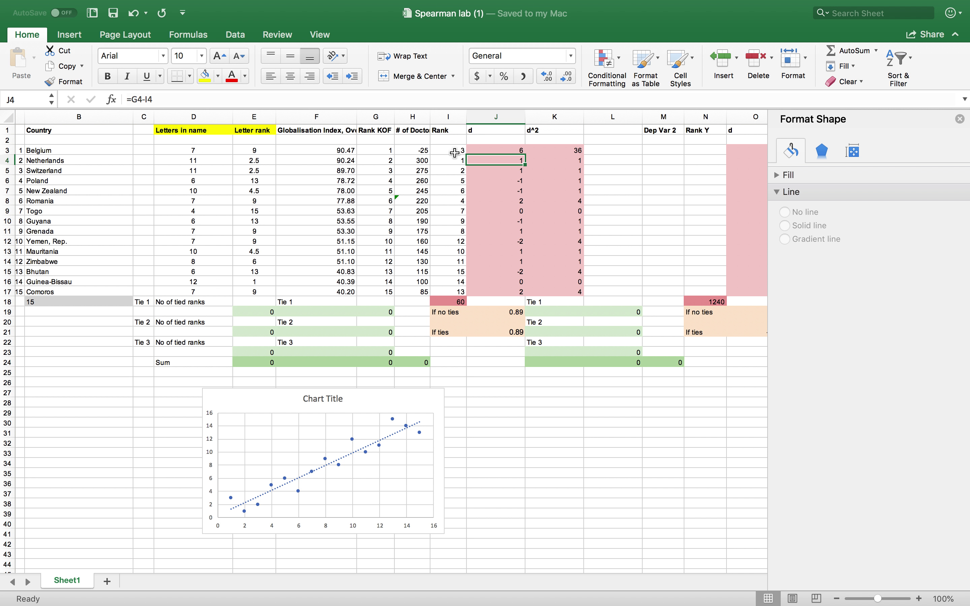
click(515, 151)
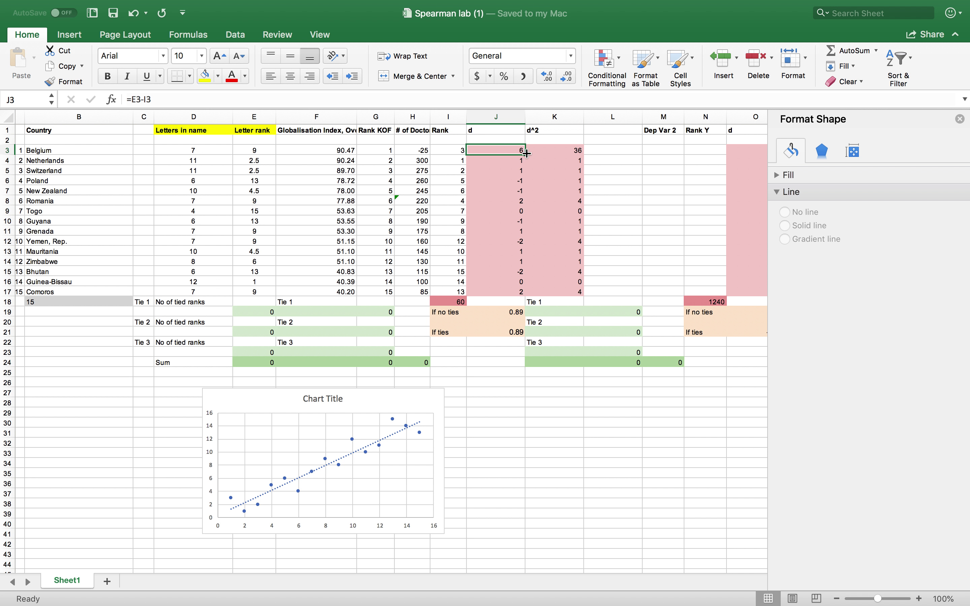
Fill the d formula down J3:J17 and check J10, making d² total 464 and rho 0.17
drag(525, 155, 524, 292)
click(523, 292)
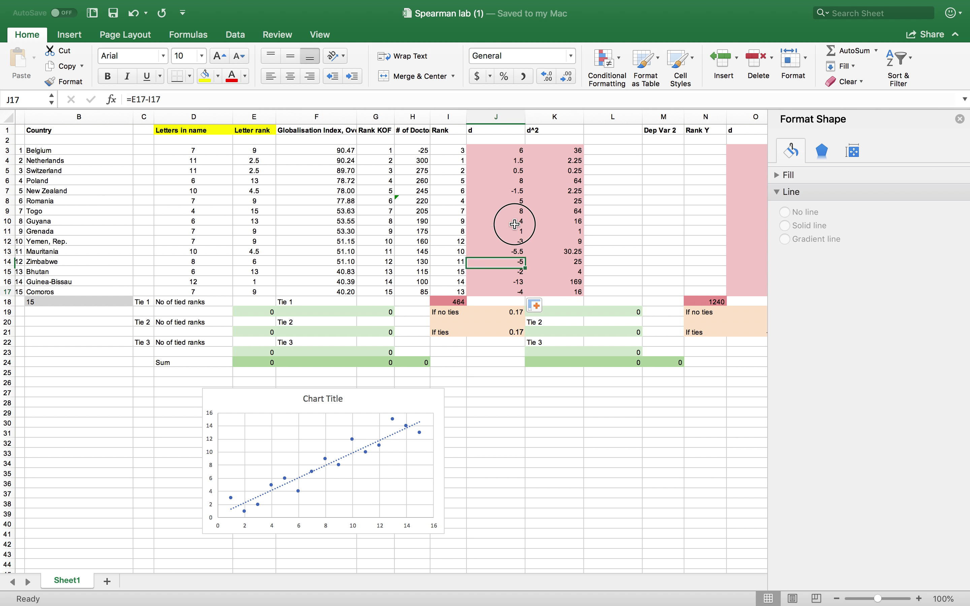
double_click(515, 223)
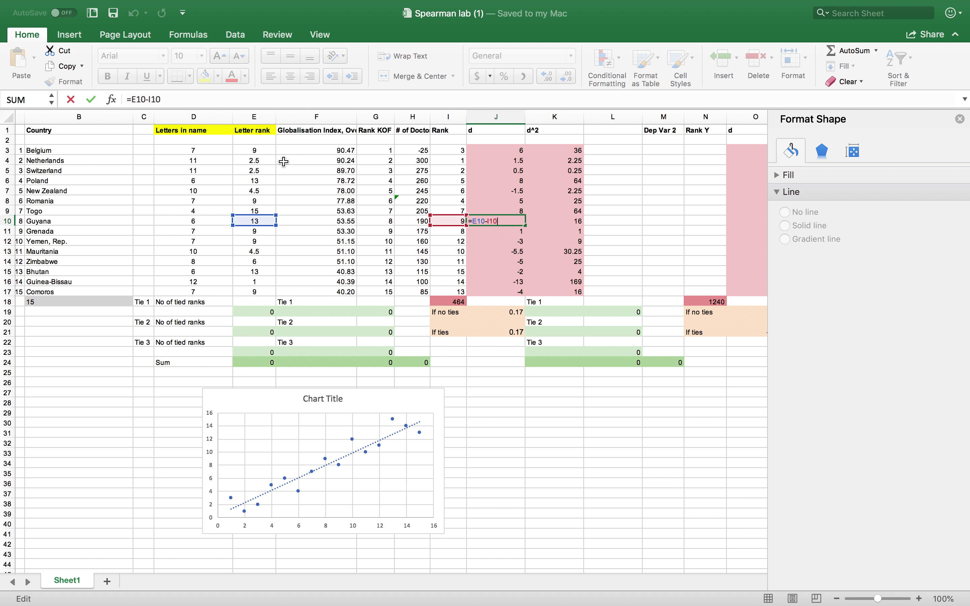
key(Return)
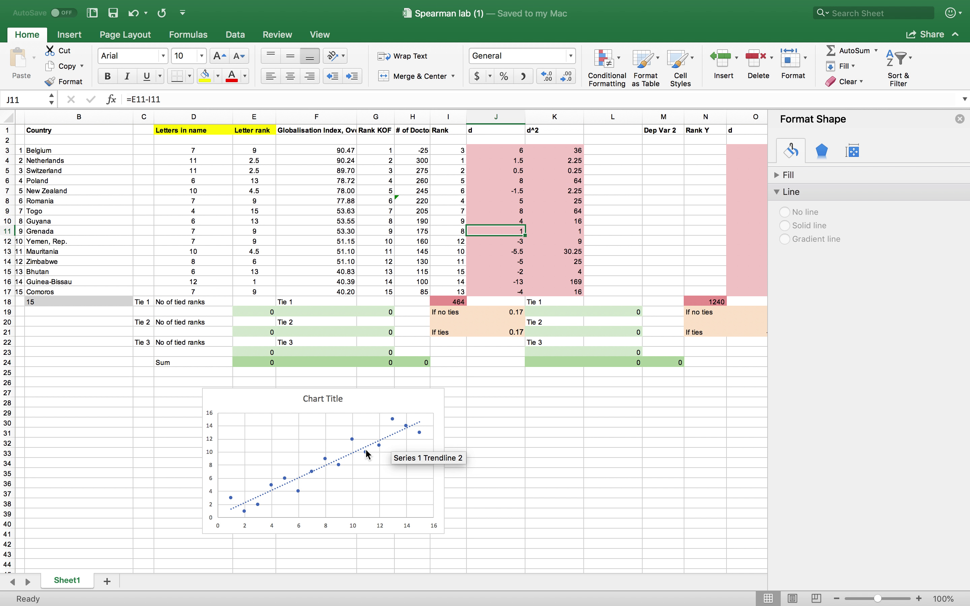
Add a second series to the scatter chart with X values from Letter rank E3:E17
scroll(368, 452, down, 2)
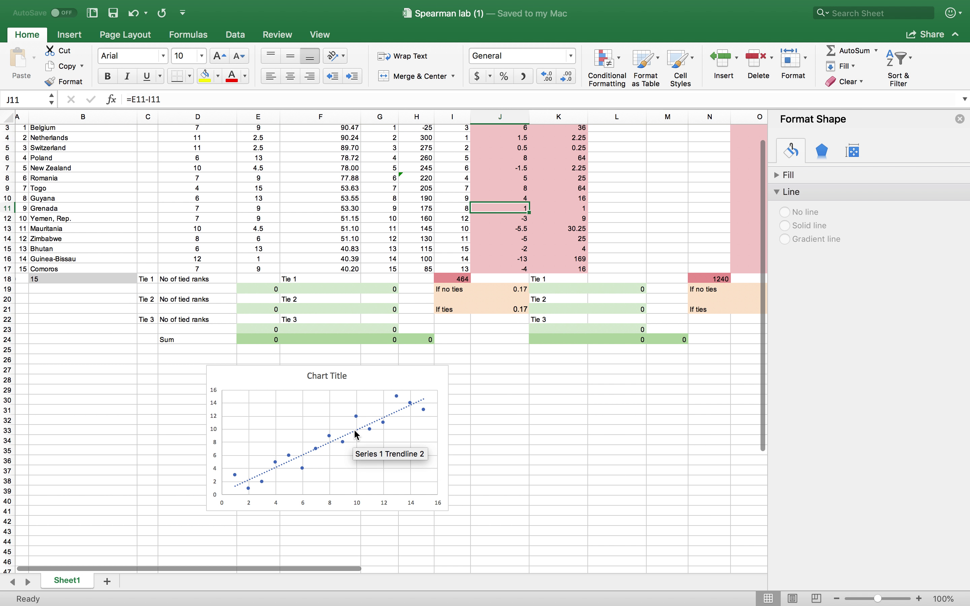
right_click(356, 434)
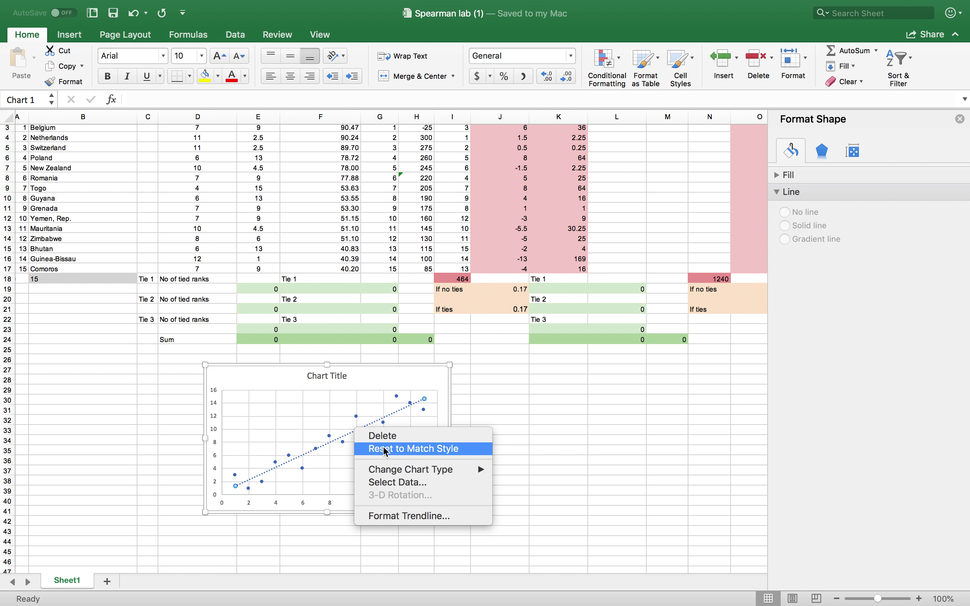
click(406, 483)
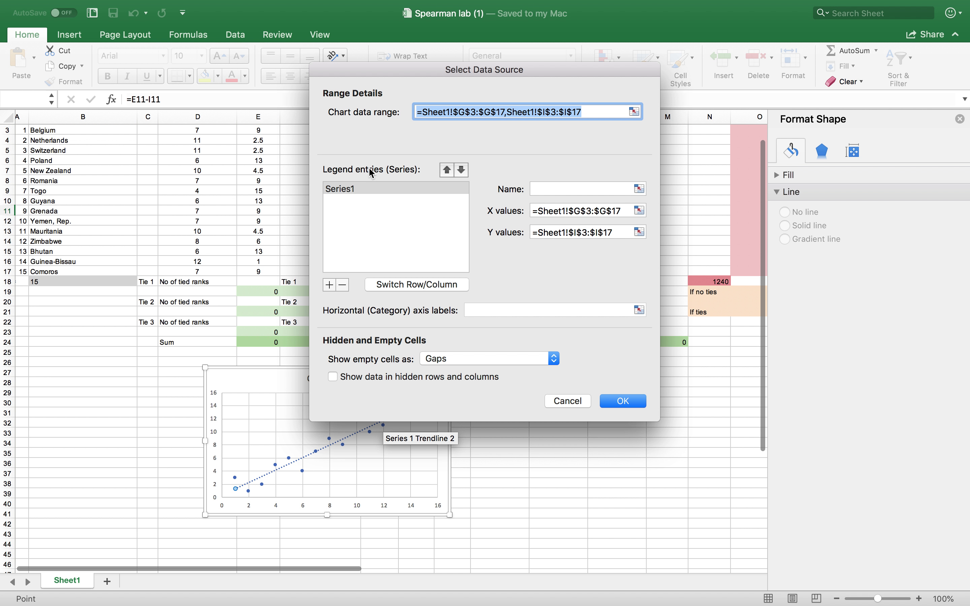
click(330, 285)
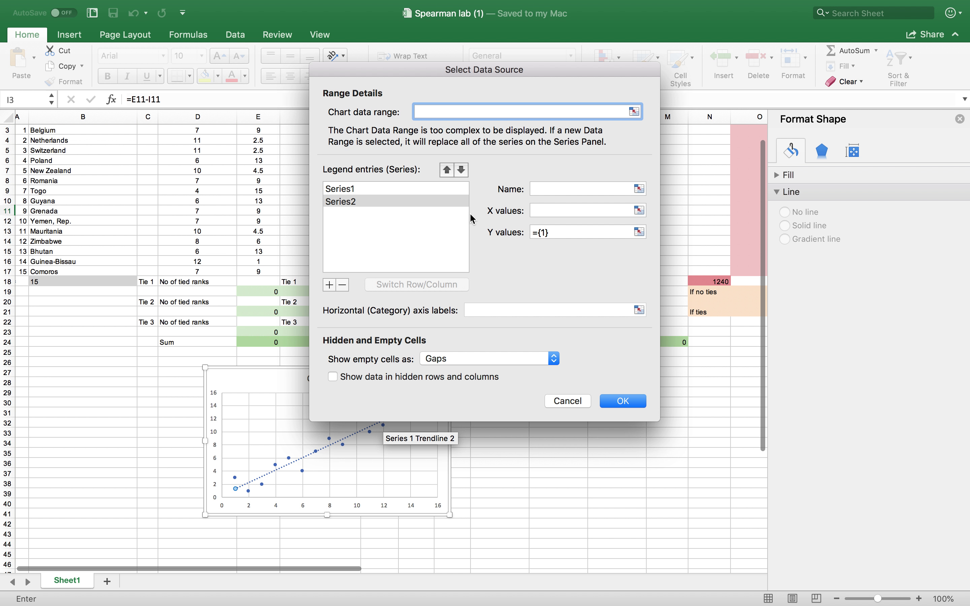
click(541, 212)
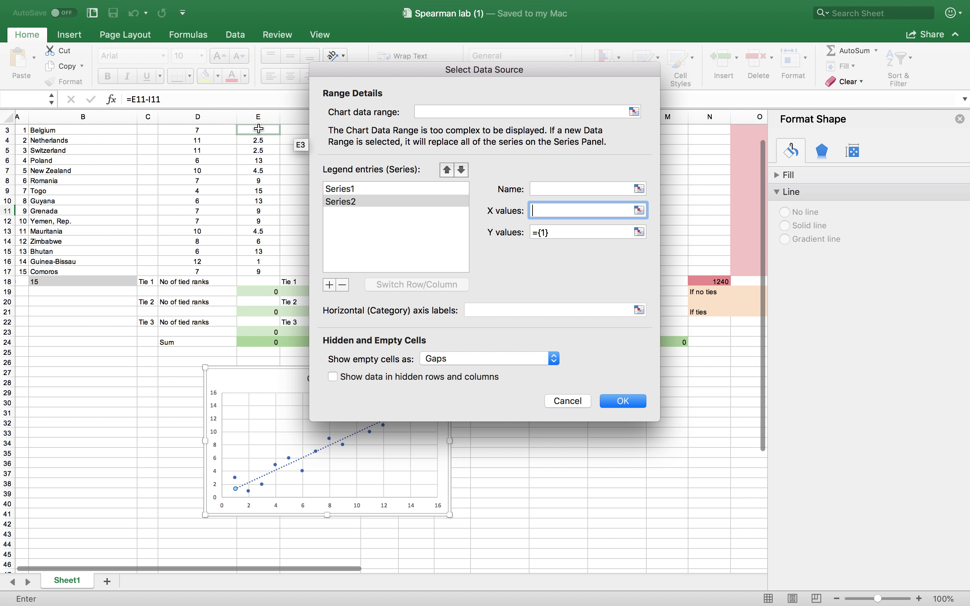
drag(258, 129, 259, 273)
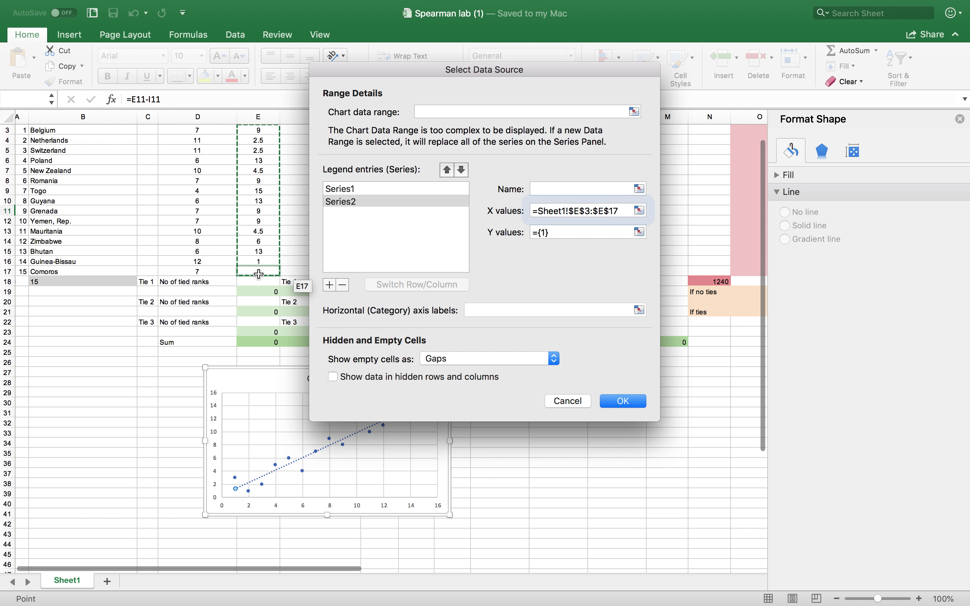
Set the new series' Y values to Rank I3:I17 and confirm the series
click(561, 235)
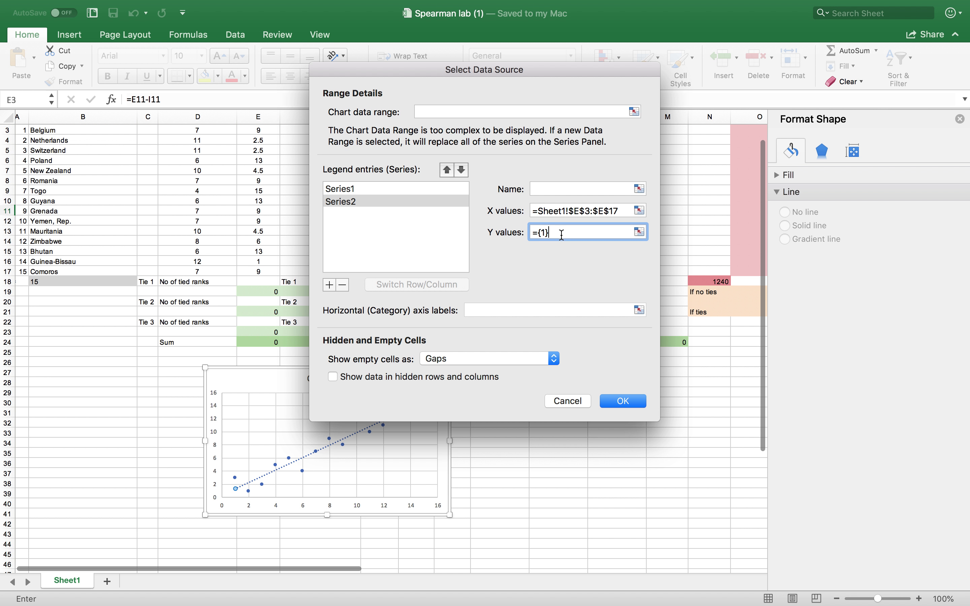
drag(560, 235, 519, 234)
key(BackSpace)
scroll(227, 258, right, 1)
scroll(226, 261, up, 2)
scroll(226, 260, left, 1)
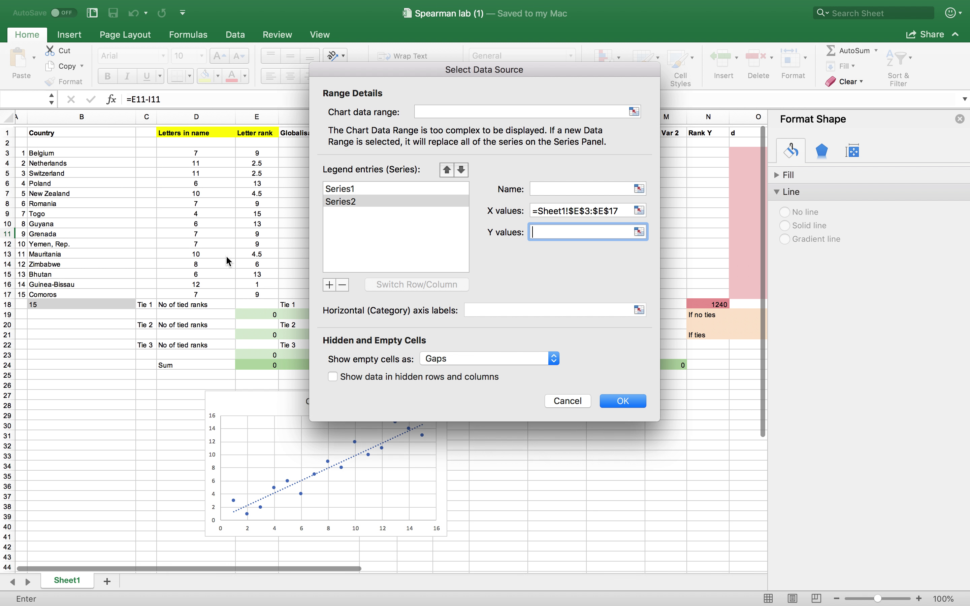
drag(390, 74, 127, 102)
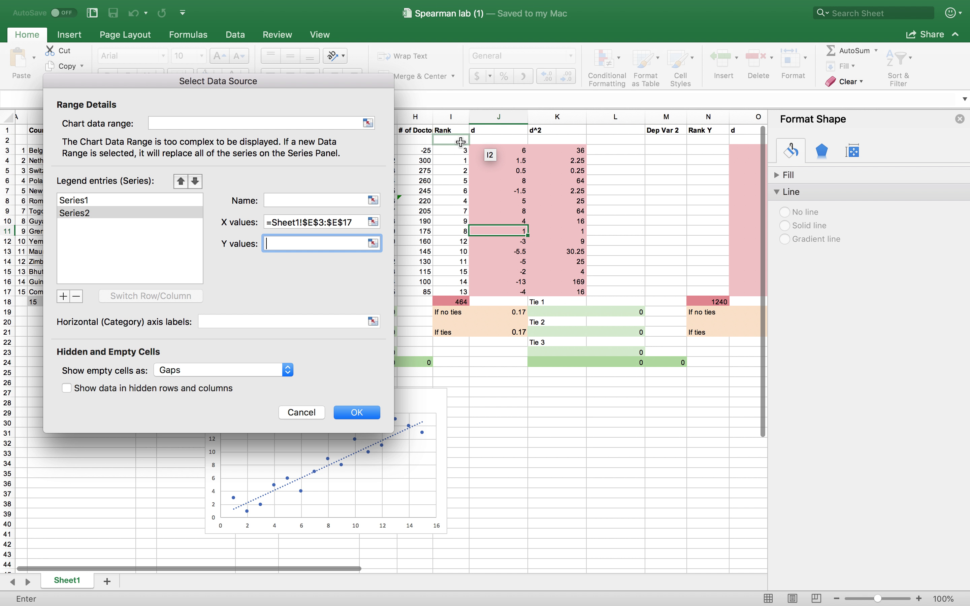
drag(454, 150, 463, 292)
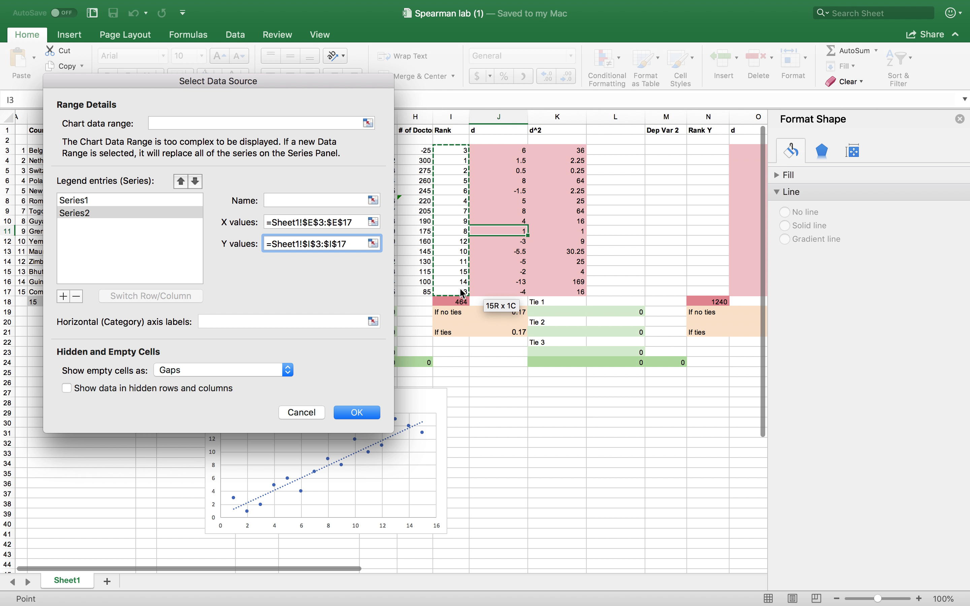
click(359, 414)
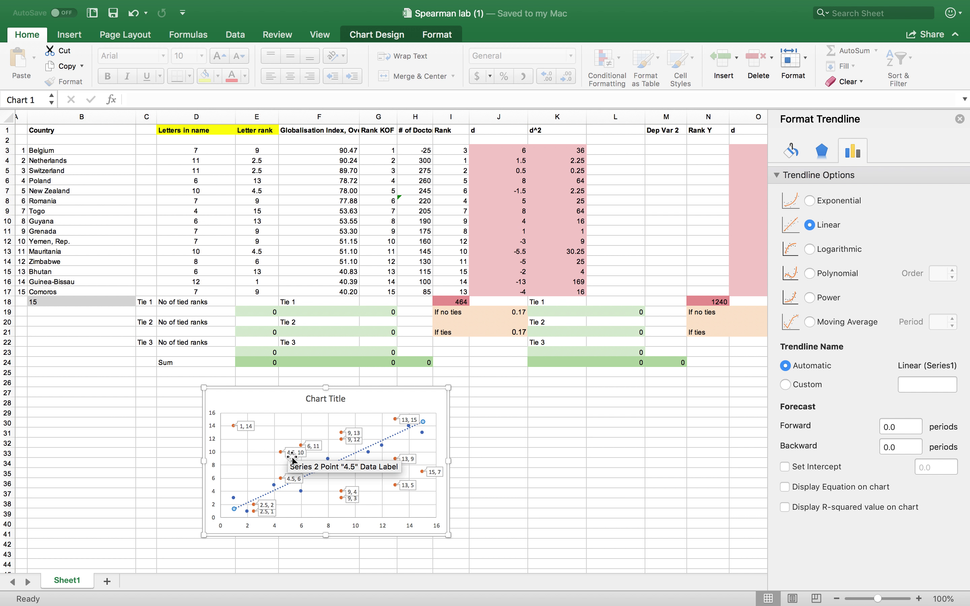
right_click(295, 456)
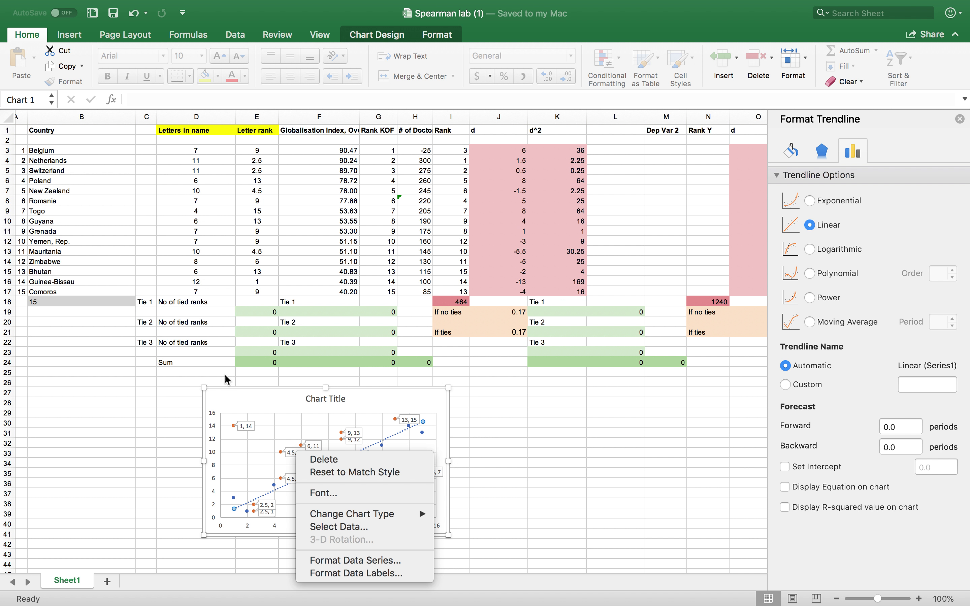
click(205, 484)
click(298, 459)
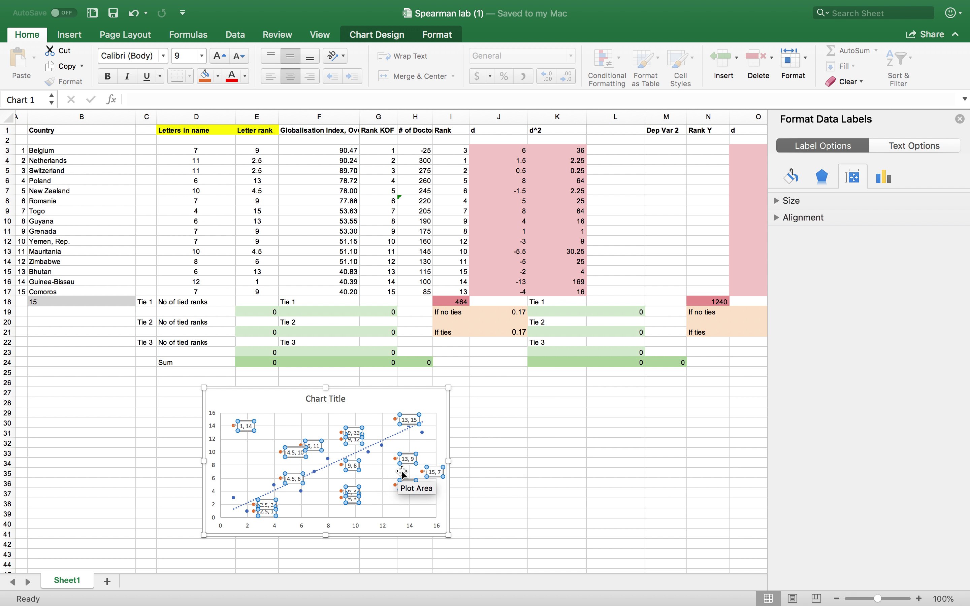
click(503, 462)
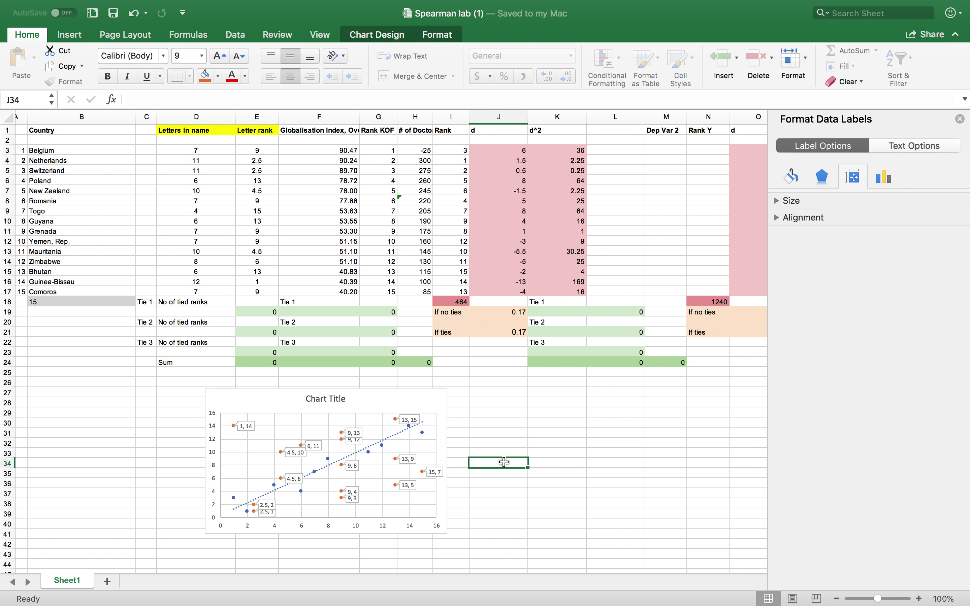
right_click(355, 436)
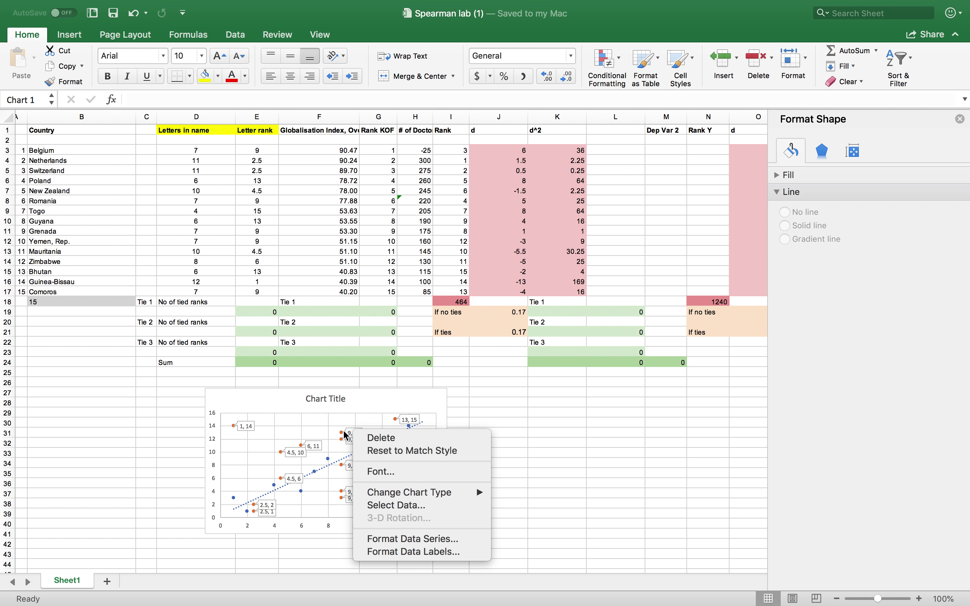
click(89, 431)
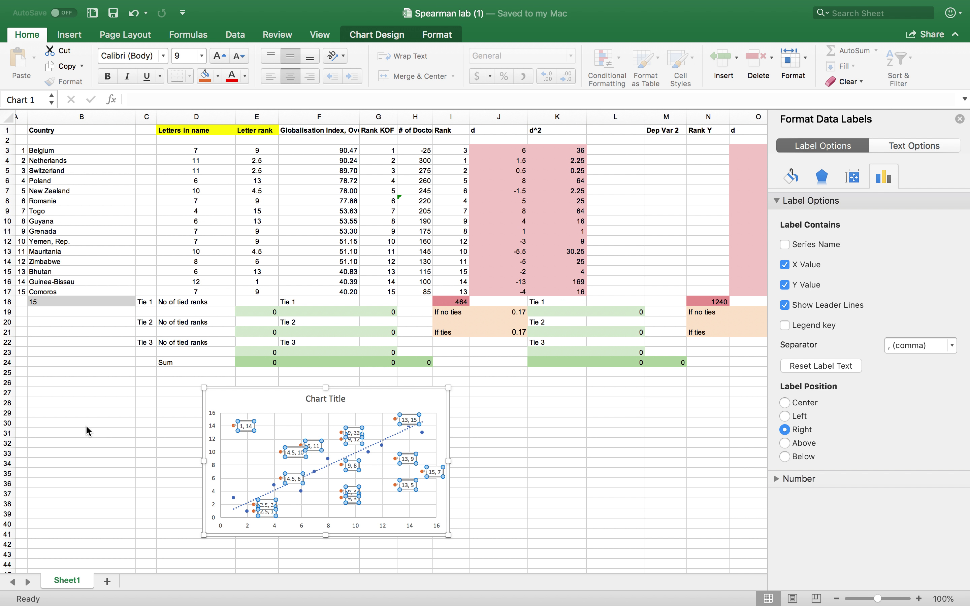
click(542, 474)
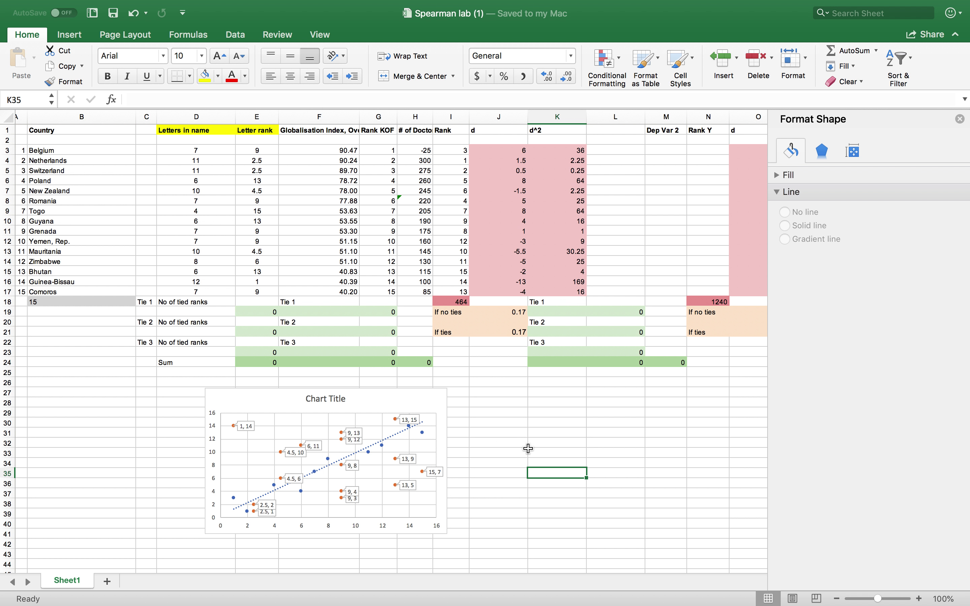
Move past the KOF Ranking workbook to the desktop and bring OneNote forward
key(ctrl+Right)
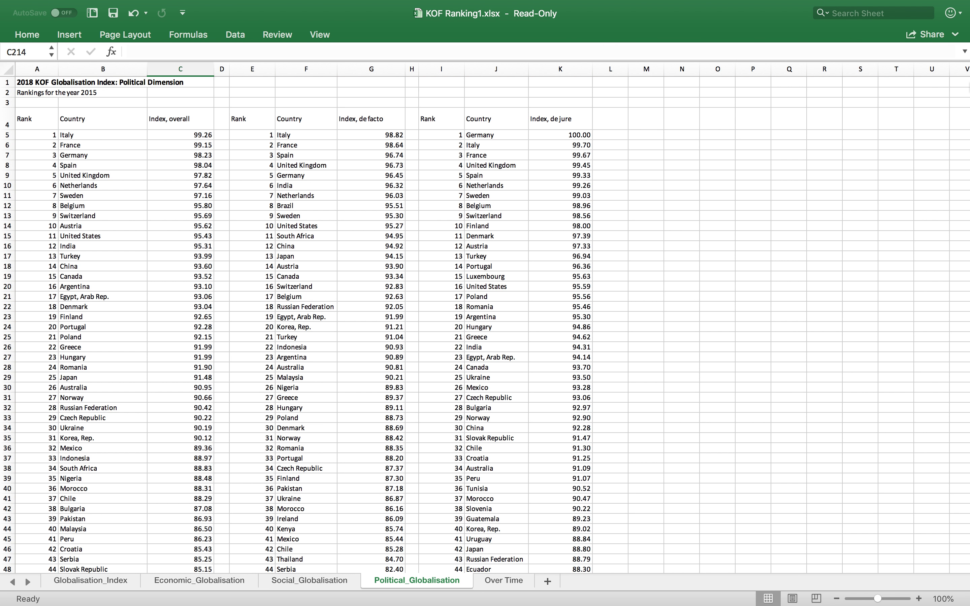
key(ctrl+Left)
key(ctrl+Left)
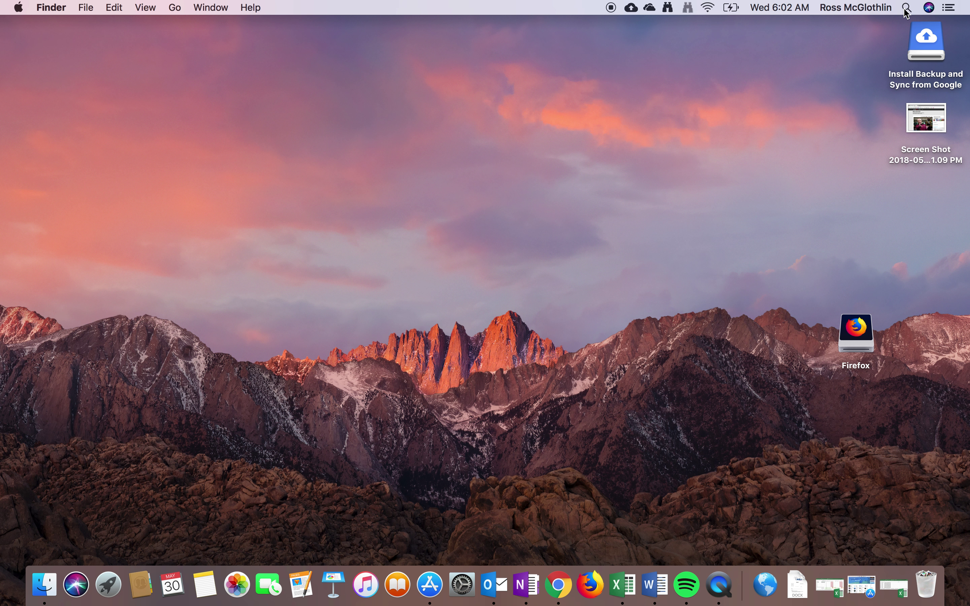
click(518, 599)
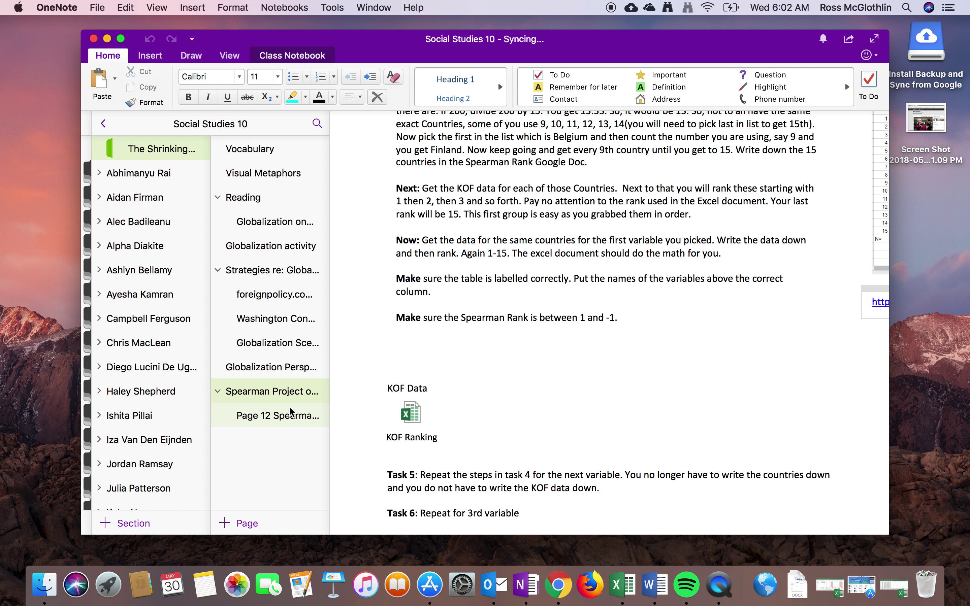
Open the Spearman rank page full screen and scroll to the significance graph
click(290, 417)
scroll(513, 336, down, 6)
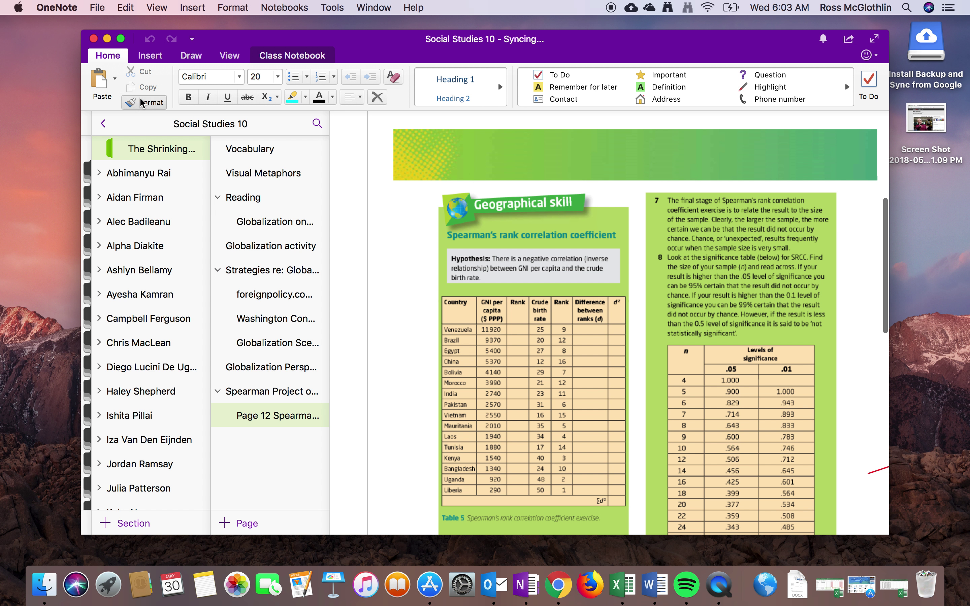
click(121, 39)
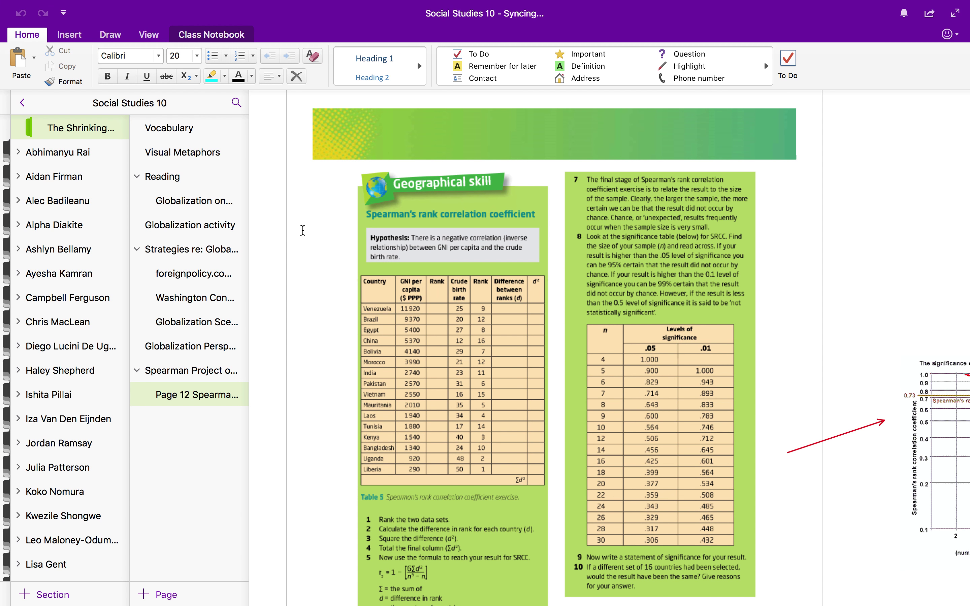
scroll(436, 313, right, 2)
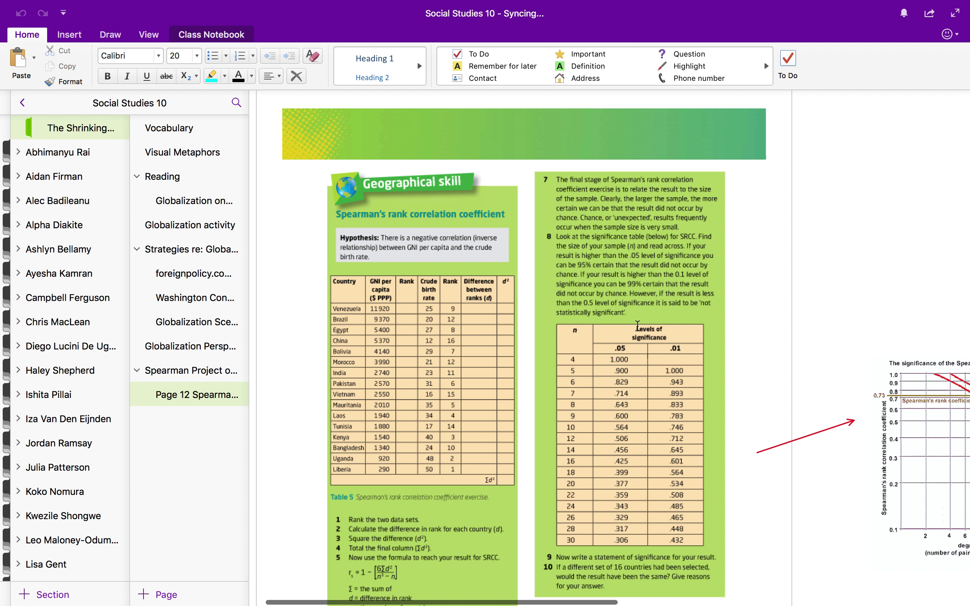
scroll(816, 365, right, 10)
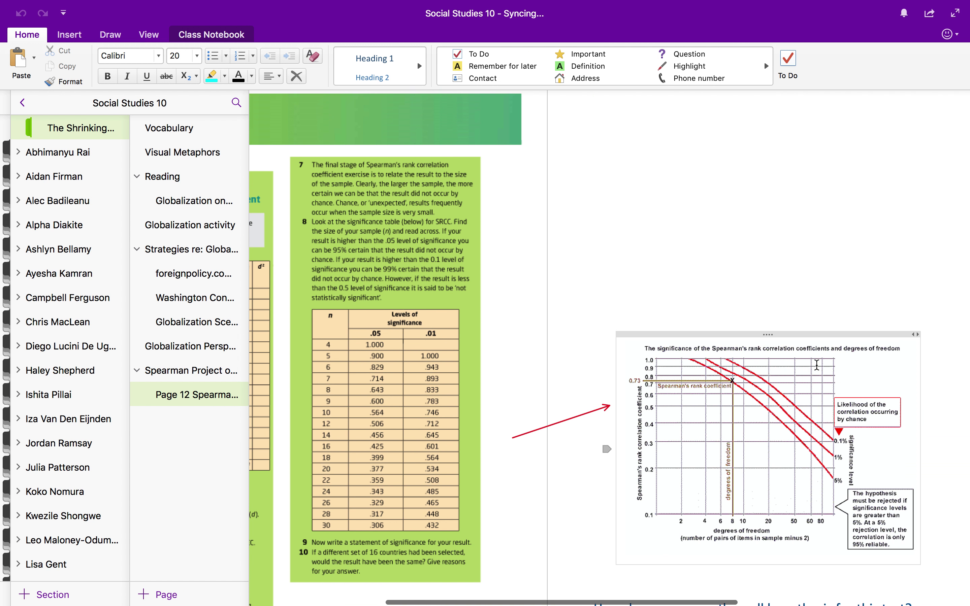
scroll(816, 364, down, 8)
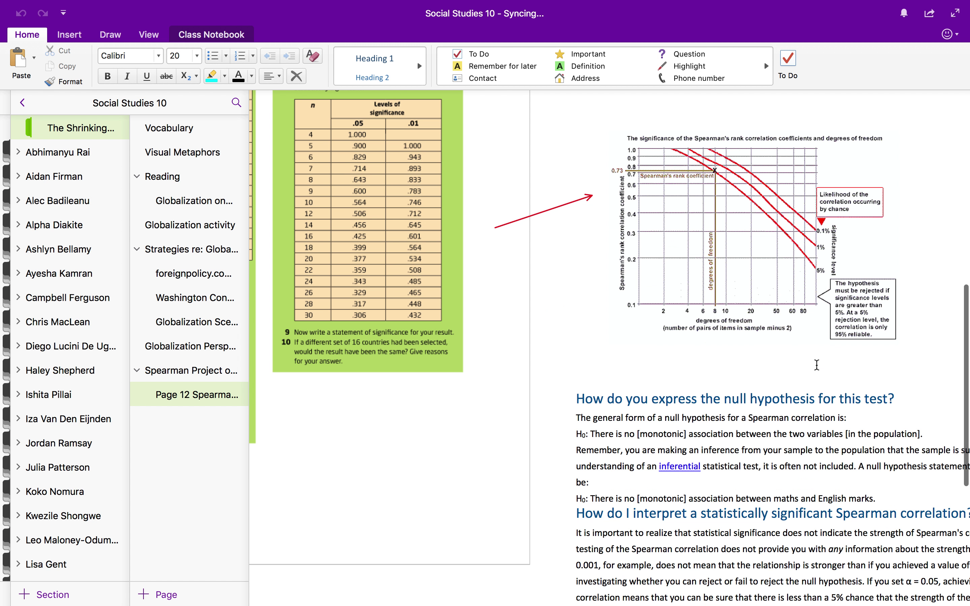
scroll(815, 360, up, 3)
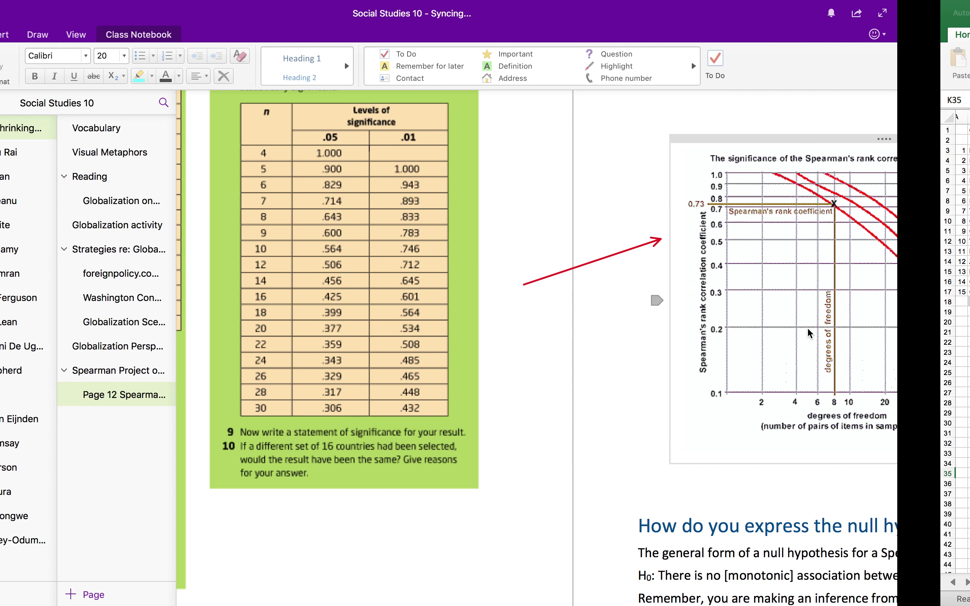
scroll(807, 329, right, 10)
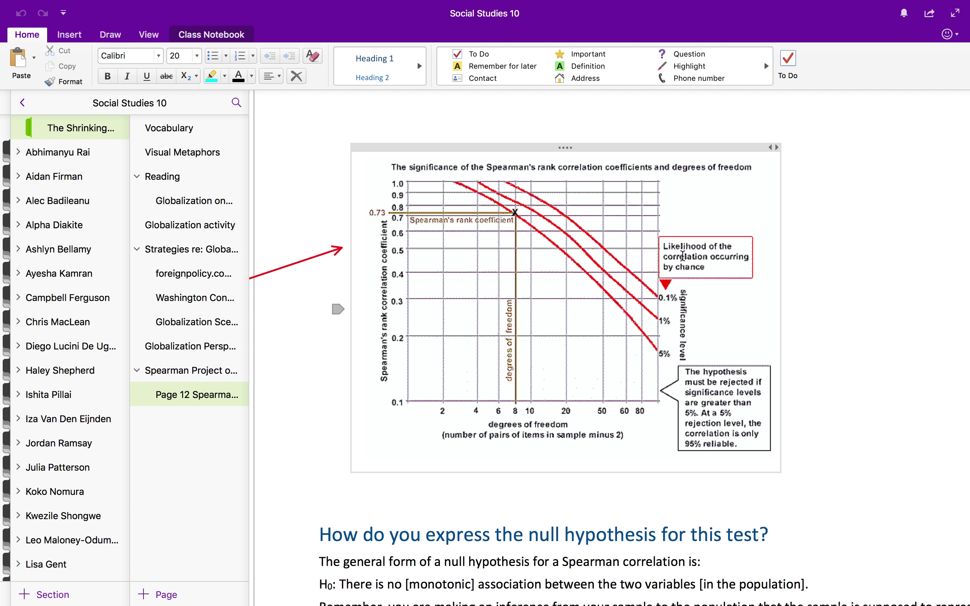
click(682, 256)
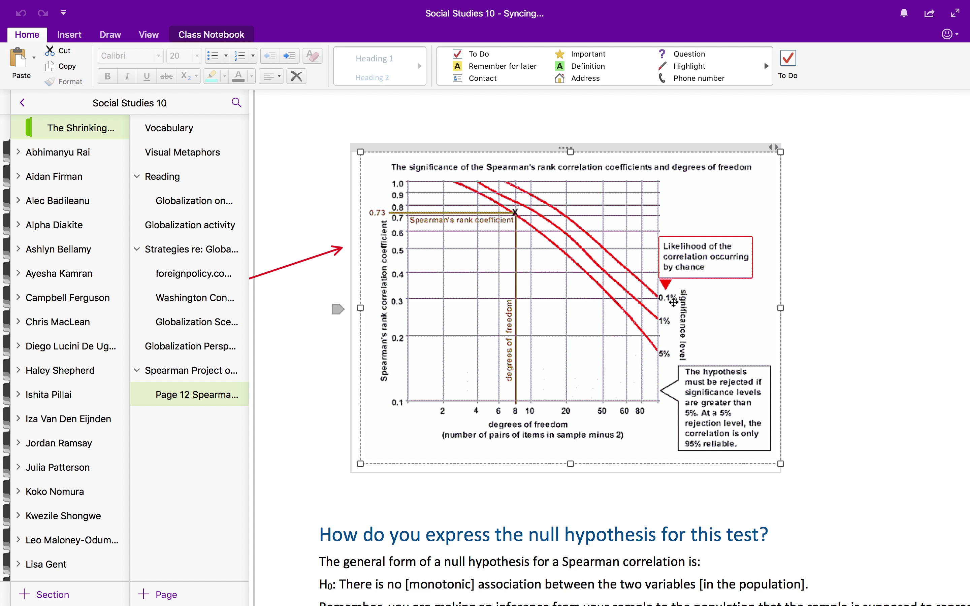
Deselect the graph image and leave the full-screen notebook for the desktop
click(820, 257)
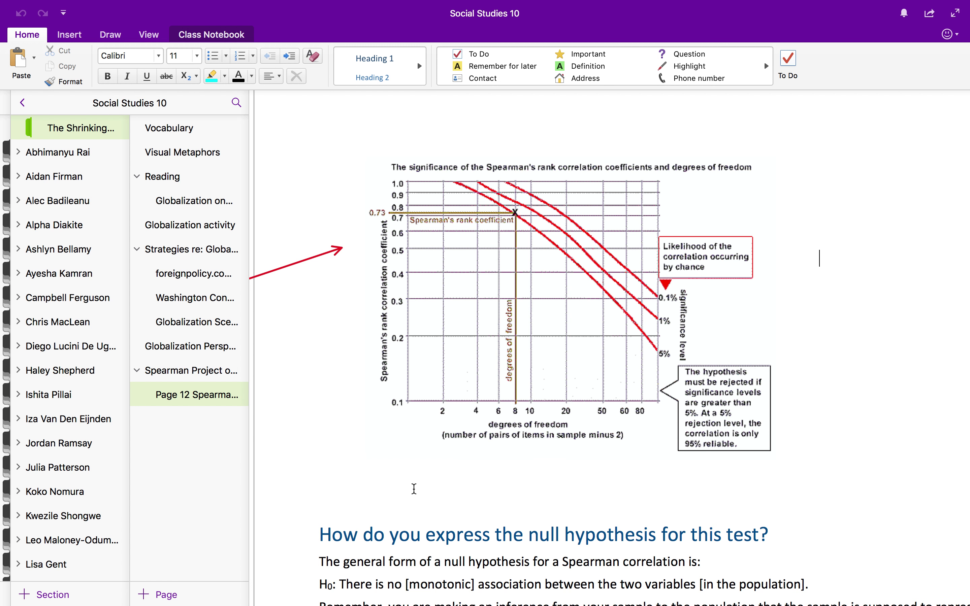
scroll(414, 489, down, 5)
key(ctrl+Left)
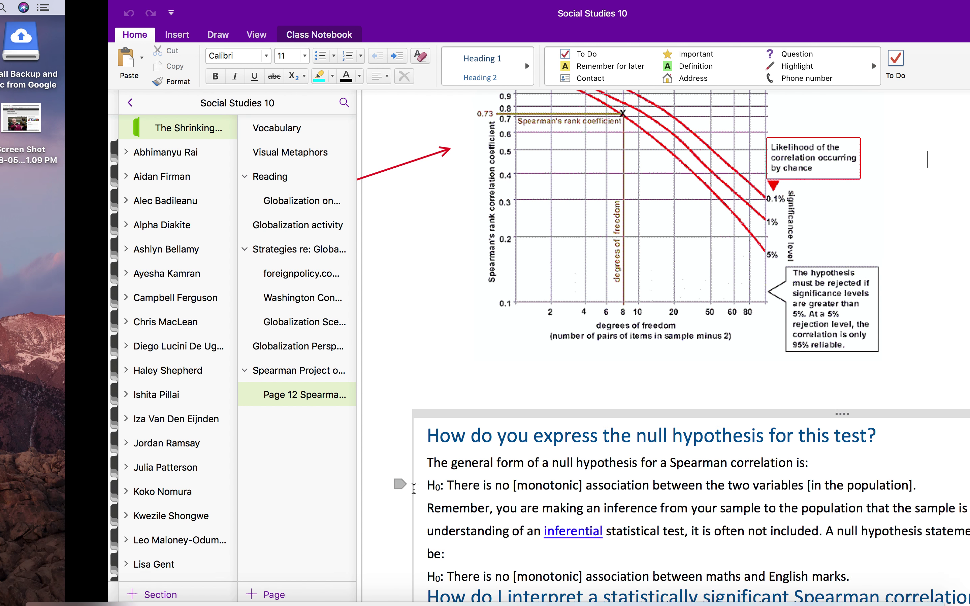